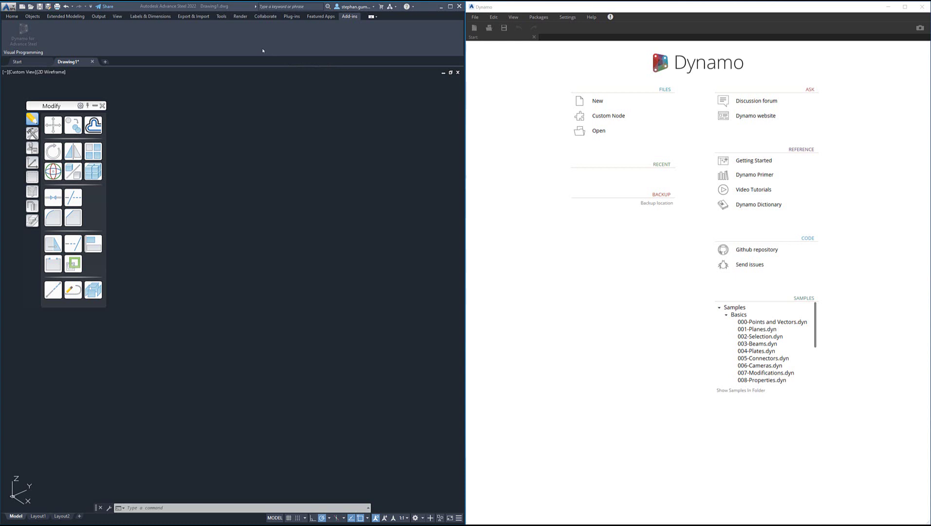
# - Bring Advance Steel forward and return to the add-ins that launch Dynamo
pyautogui.click(102, 31)
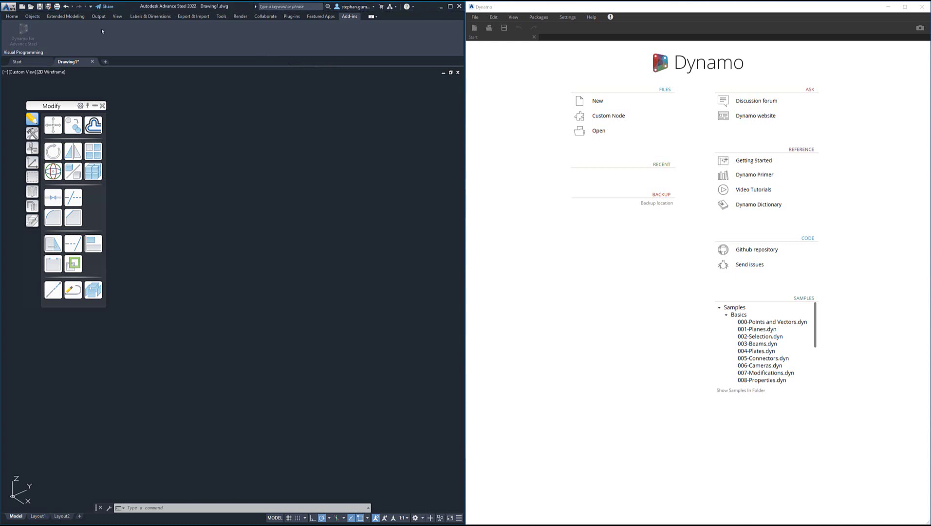
pyautogui.click(12, 16)
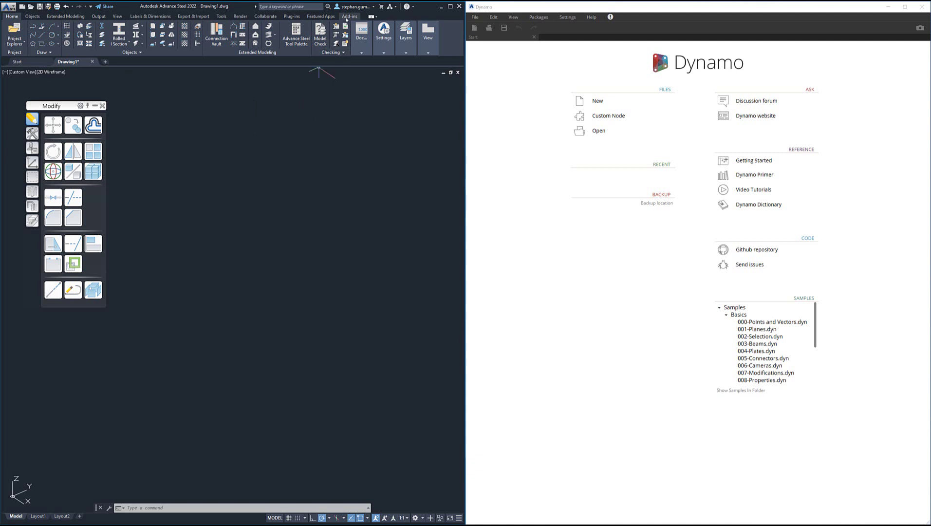
pyautogui.click(349, 16)
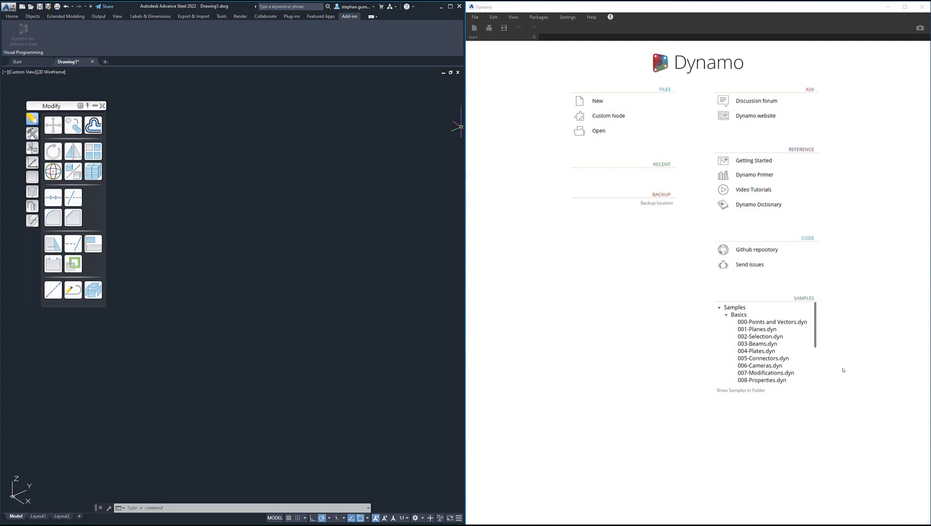
# - Start a blank Dynamo workspace and collapse, then re-expand, the AdvanceSteel library category
pyautogui.click(602, 105)
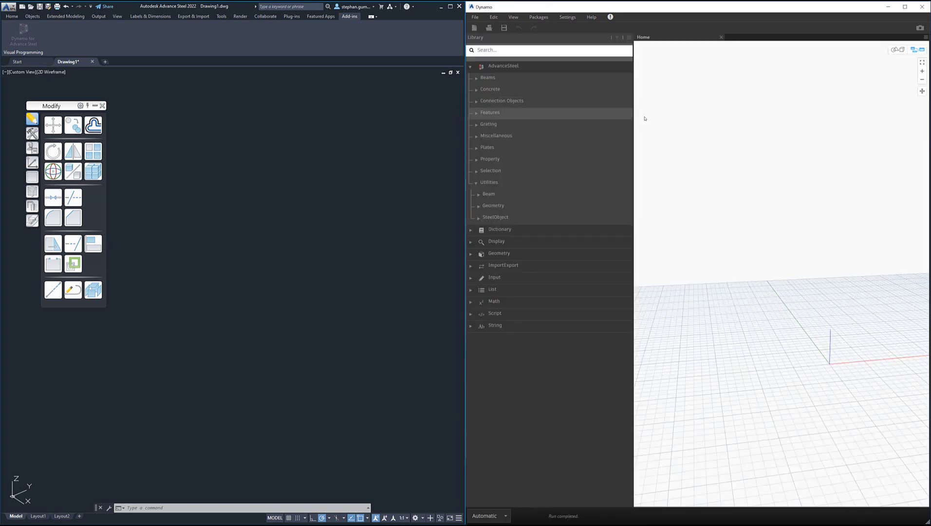
pyautogui.click(471, 67)
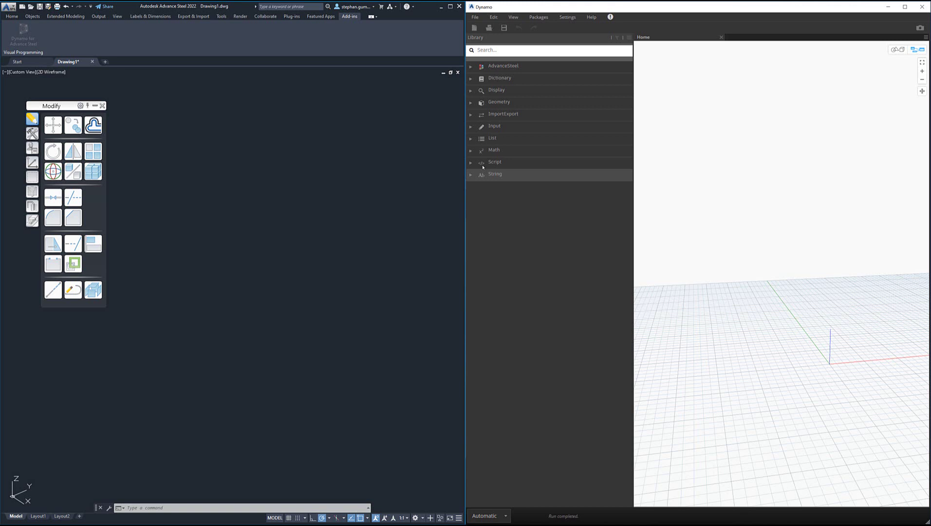
pyautogui.click(470, 67)
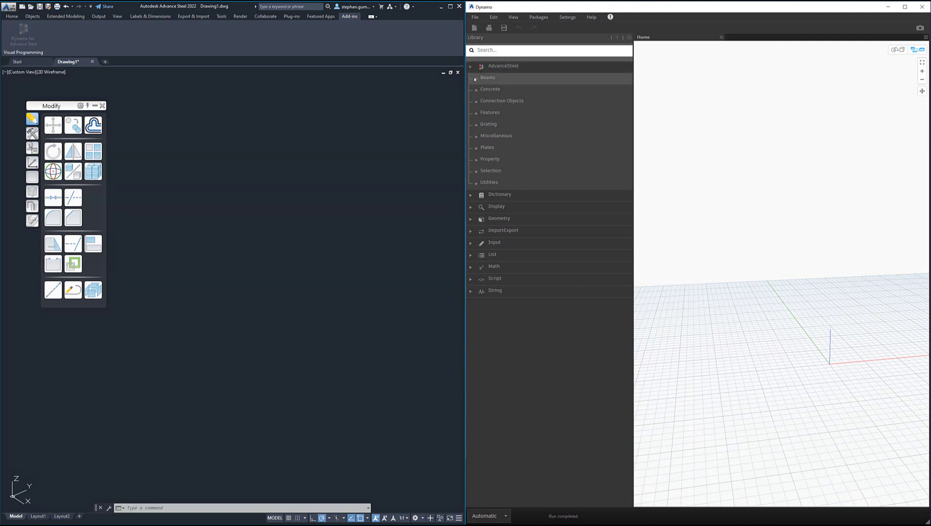
# - Open the Beams category and expand the UnFoldedBeam and TaperedBeam node groups
pyautogui.click(476, 79)
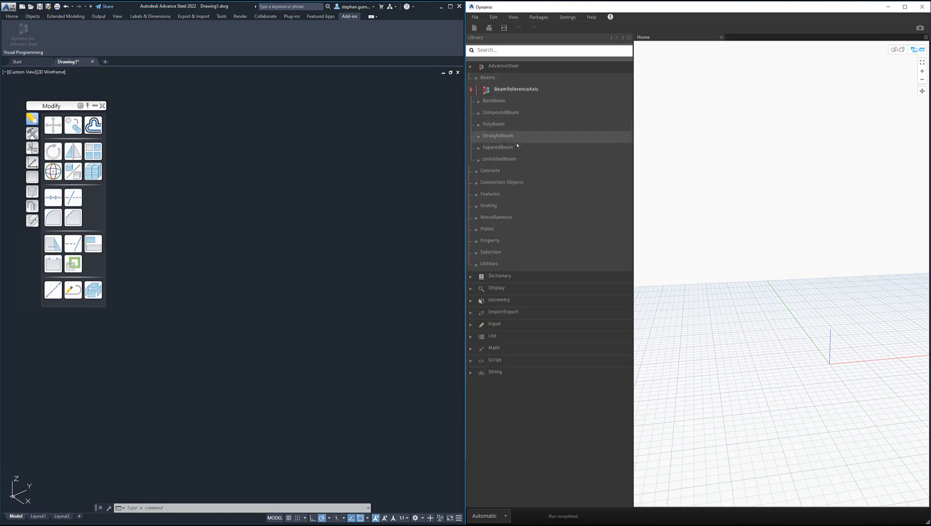
pyautogui.click(479, 160)
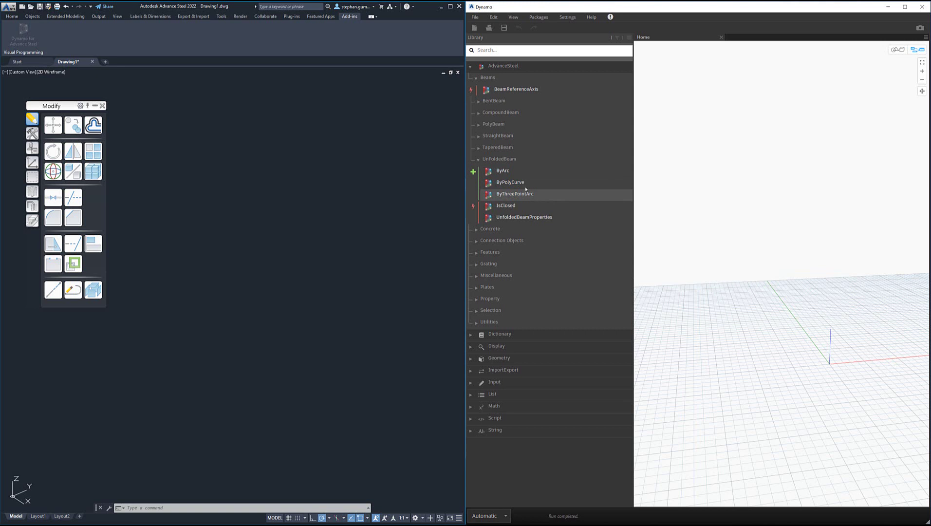
pyautogui.moveTo(507, 210)
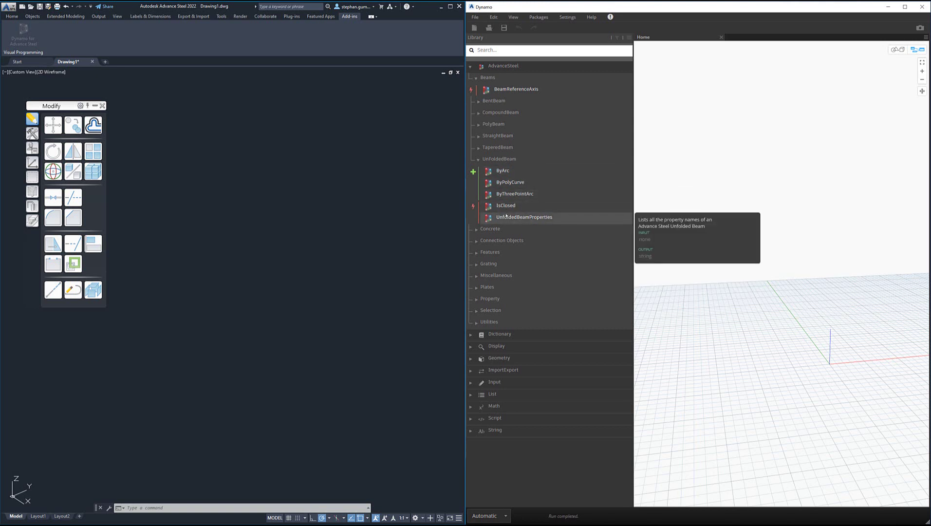
pyautogui.click(479, 148)
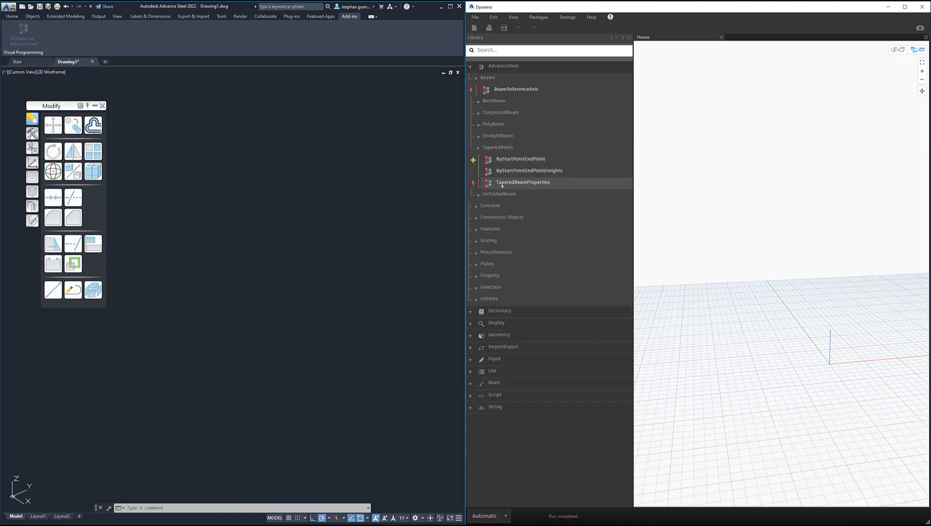
pyautogui.moveTo(545, 185)
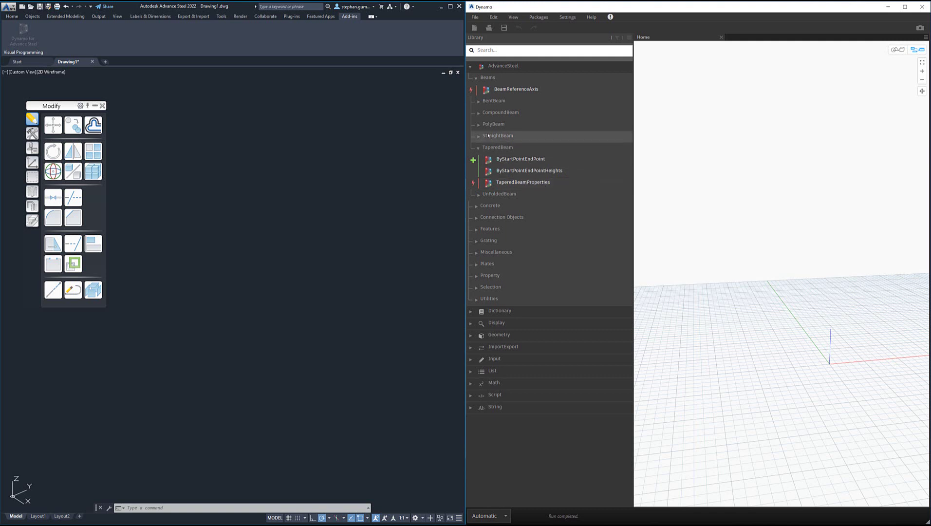
# - Look through the StraightBeam, PolyBeam and BentBeam nodes, collapsing PolyBeam and BentBeam afterwards
pyautogui.click(479, 137)
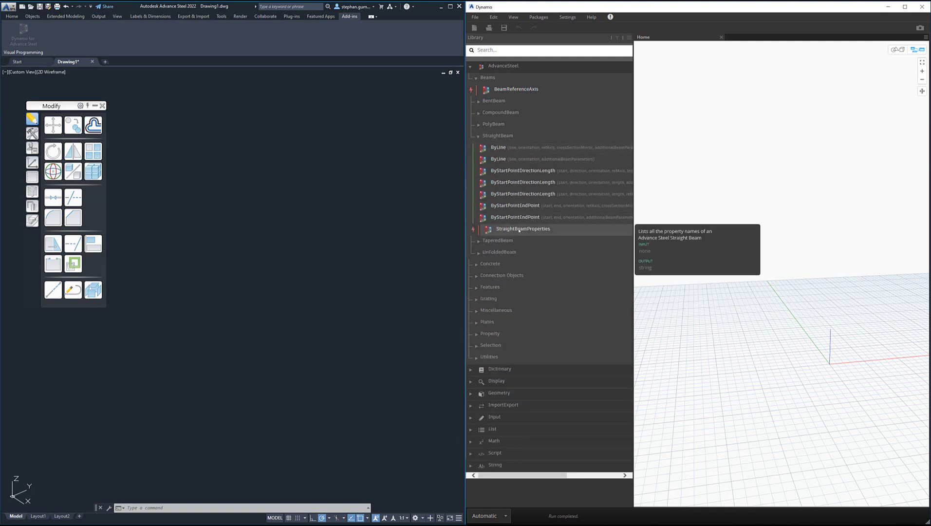
pyautogui.click(492, 125)
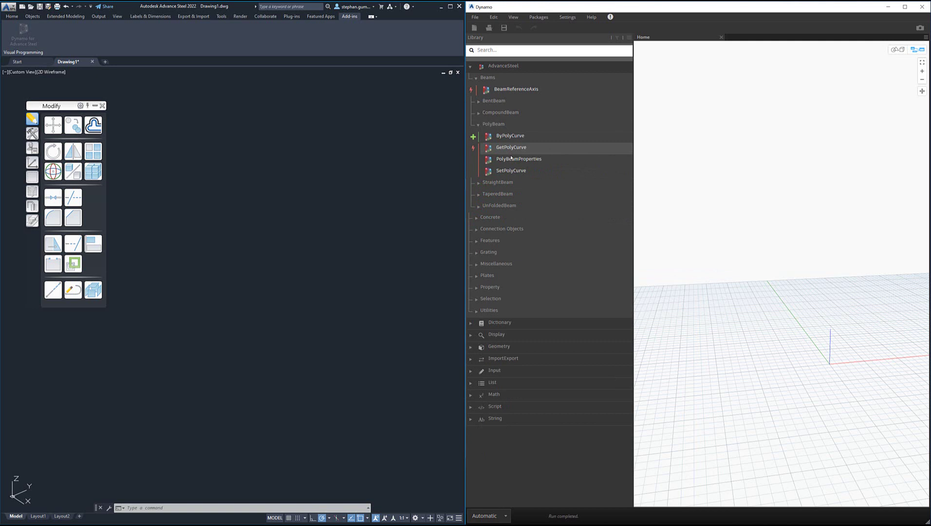
pyautogui.moveTo(513, 163)
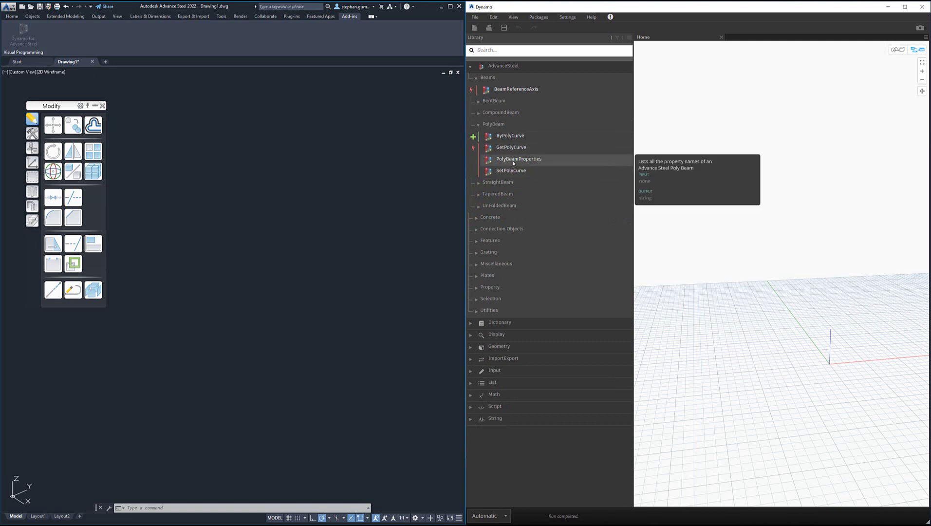
pyautogui.click(479, 125)
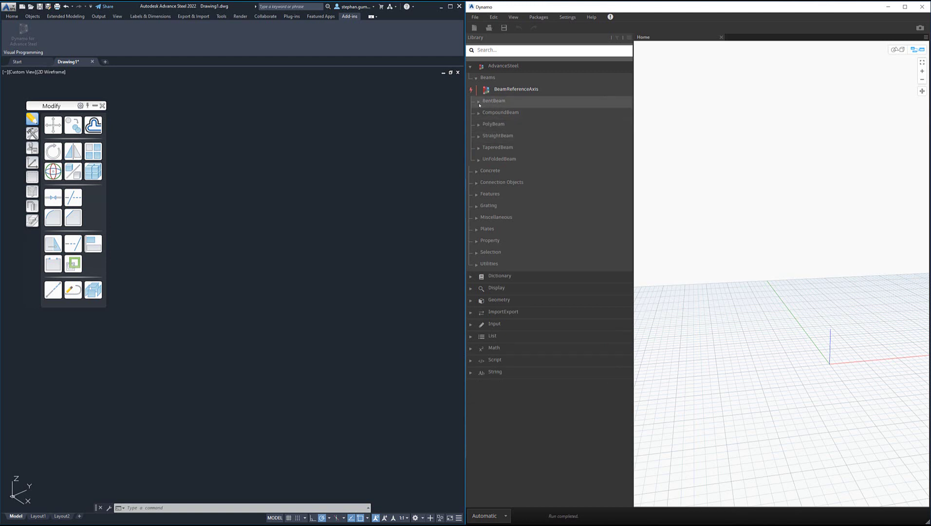
pyautogui.click(479, 101)
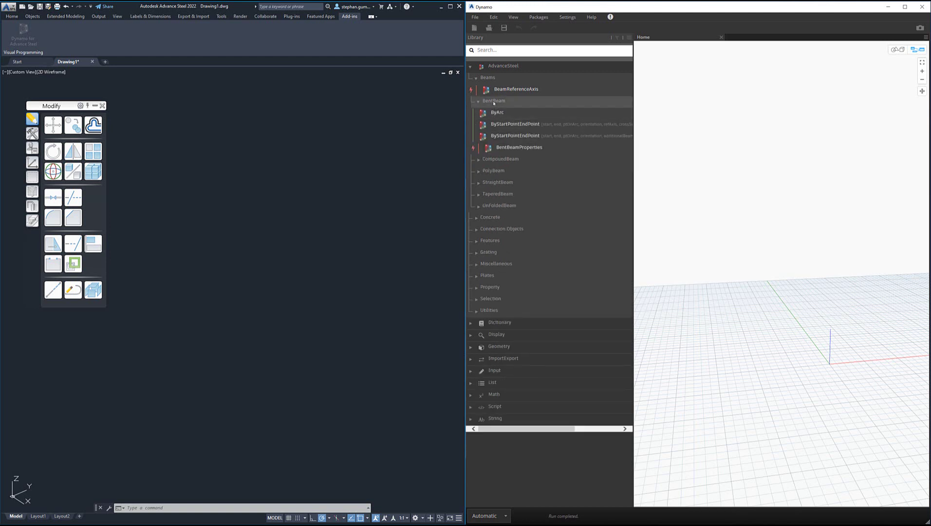
pyautogui.moveTo(504, 148)
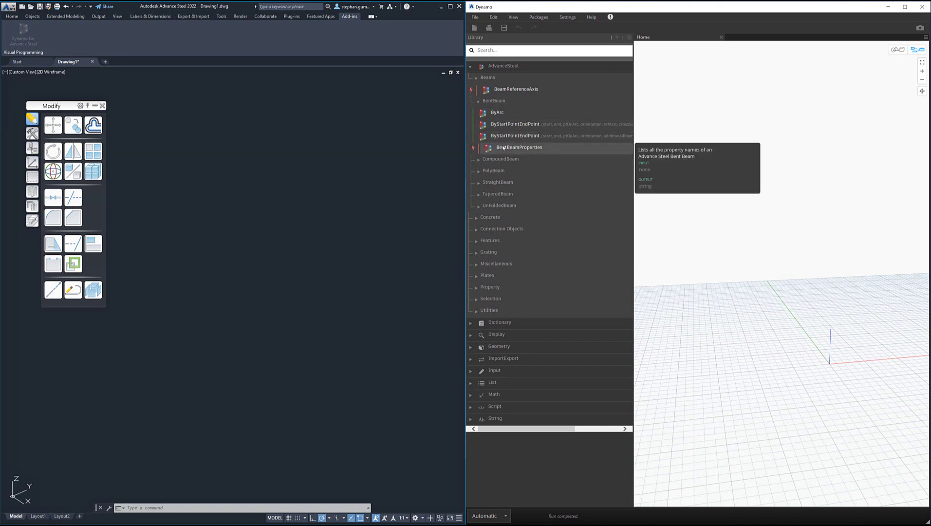
pyautogui.click(480, 101)
pyautogui.moveTo(505, 92)
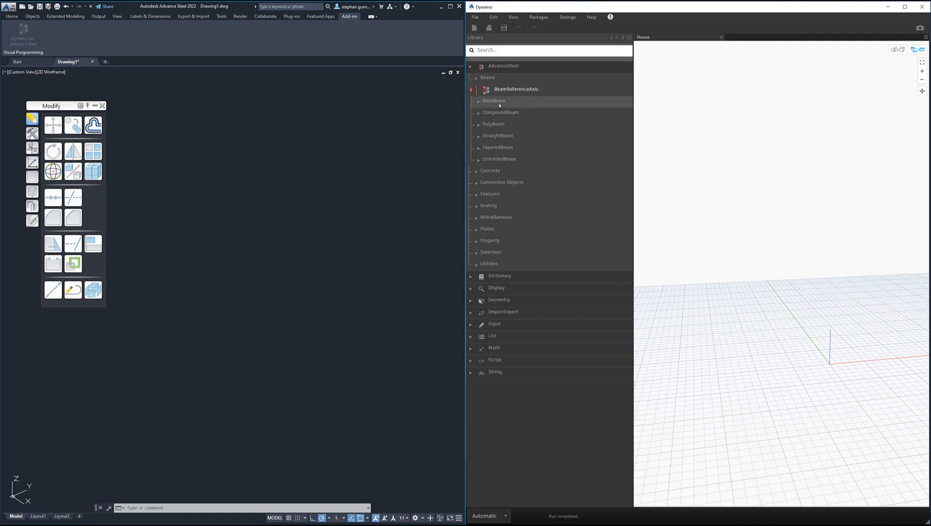
# - Collapse Beams, check Concrete groups, then list Connection Objects nodes down to WeldPoint's ByPoint
pyautogui.click(477, 79)
pyautogui.click(477, 89)
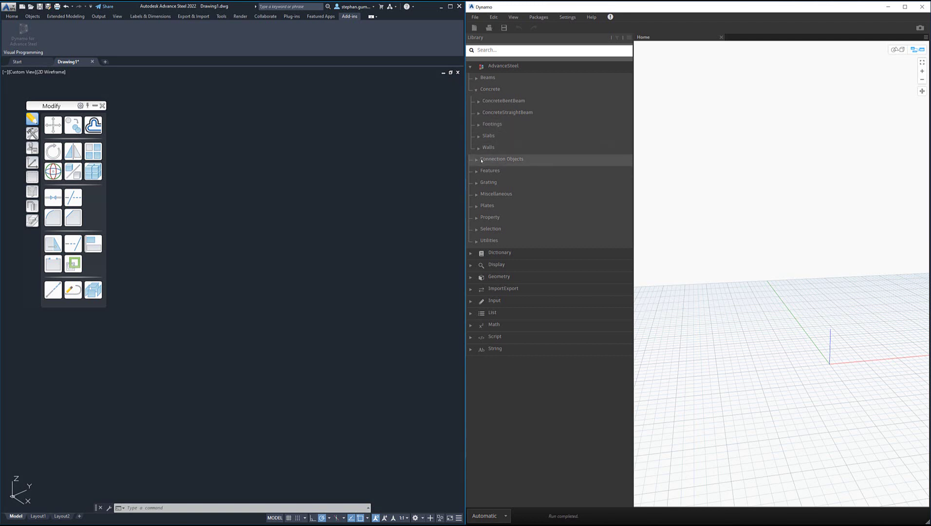
pyautogui.click(496, 159)
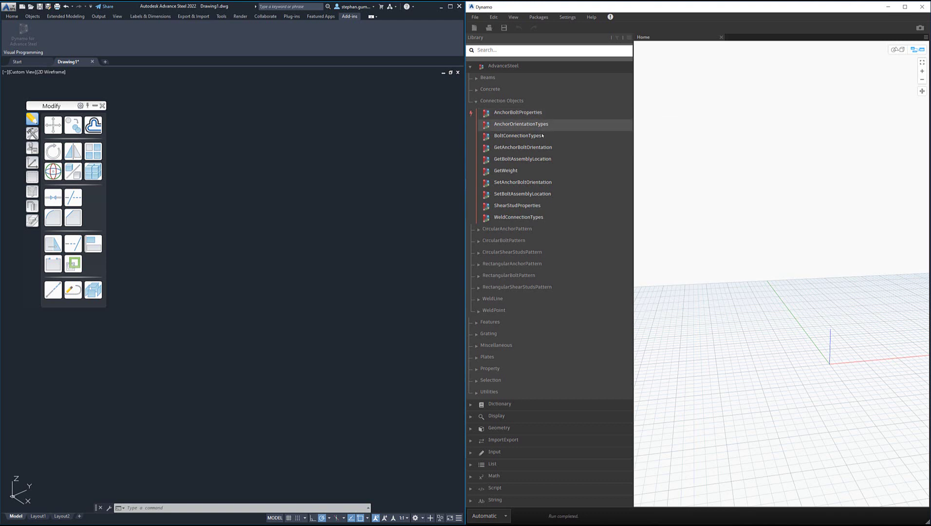
pyautogui.moveTo(542, 136)
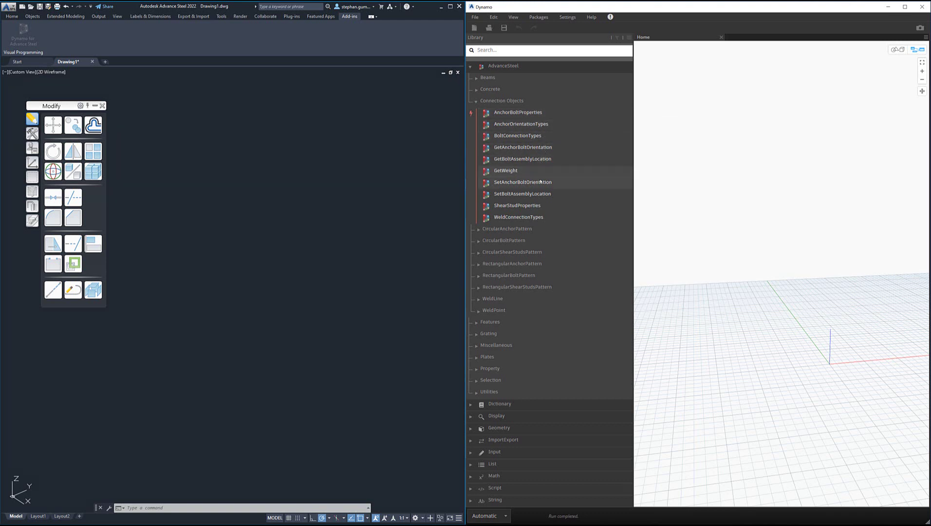
pyautogui.moveTo(527, 210)
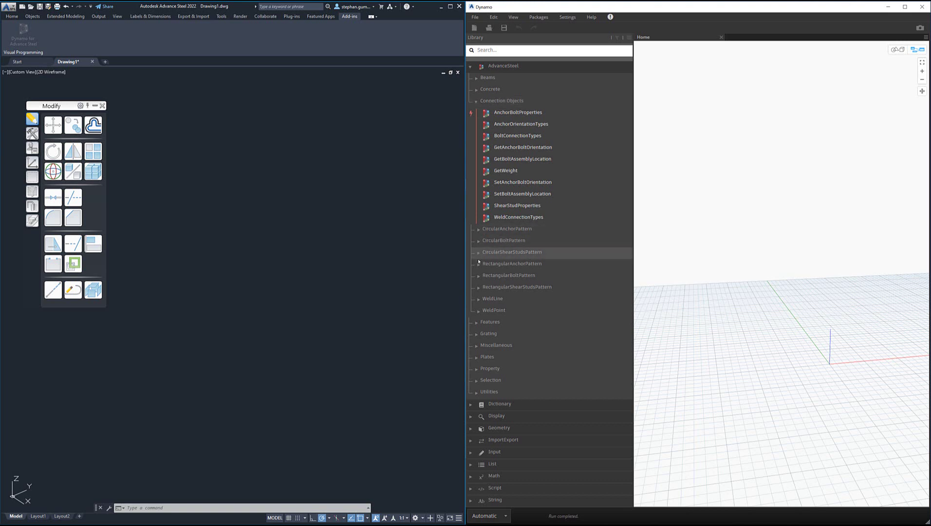
pyautogui.click(481, 311)
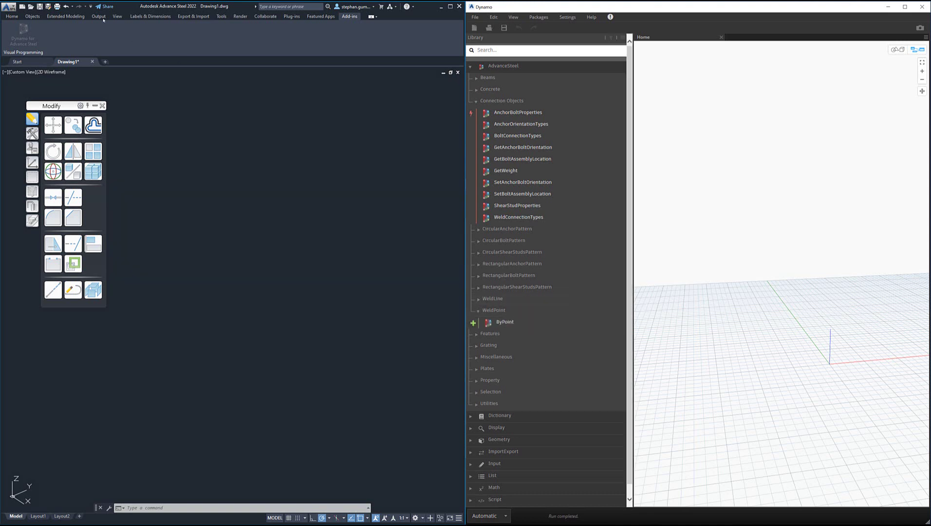
# - Show Advance Steel's Home and Objects creation tools, then reveal Dynamo's WeldLine ByPolyCurve node
pyautogui.click(286, 51)
pyautogui.click(11, 16)
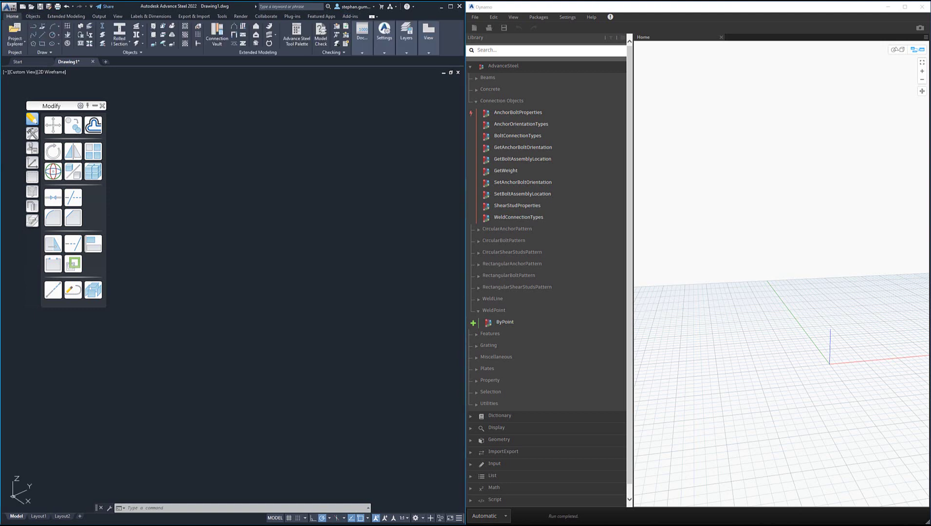
pyautogui.click(33, 16)
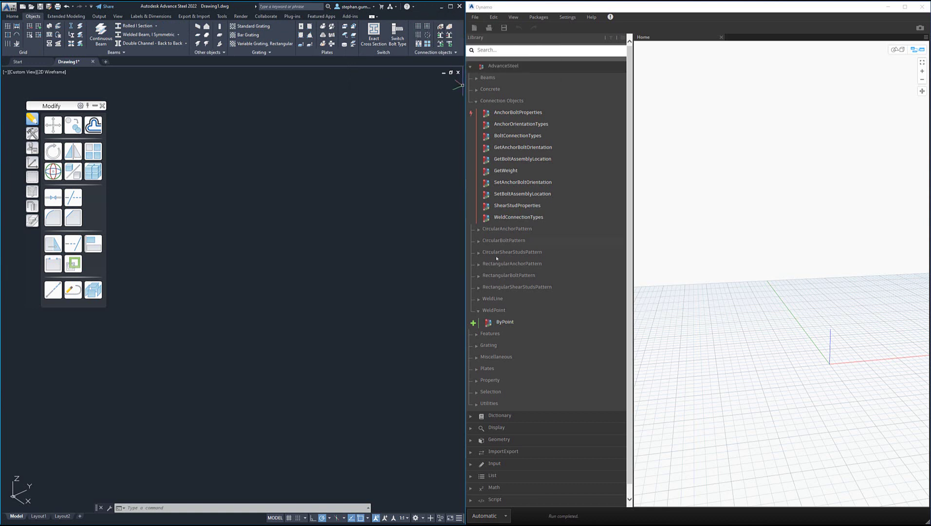
pyautogui.click(480, 300)
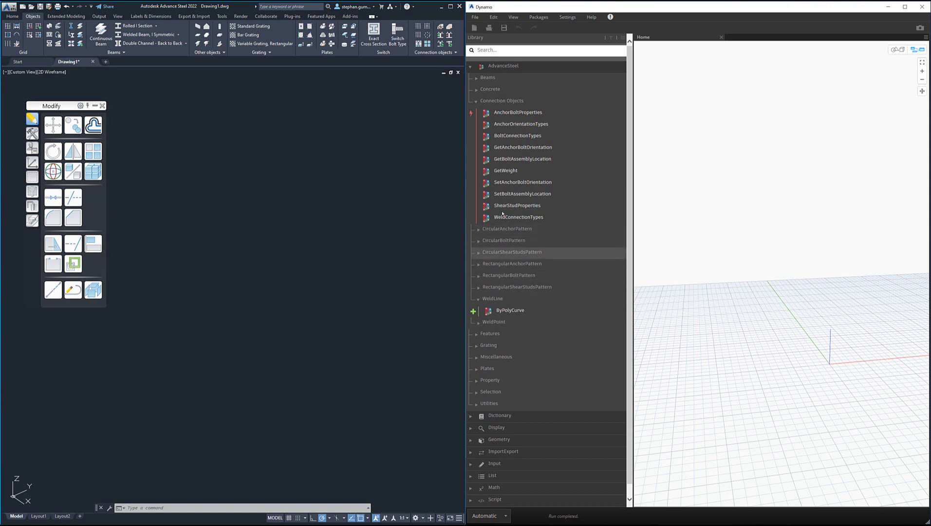
# - Collapse Connection Objects, browse Miscellaneous' Camera and SpecialPart nodes, then collapse Miscellaneous
pyautogui.click(477, 102)
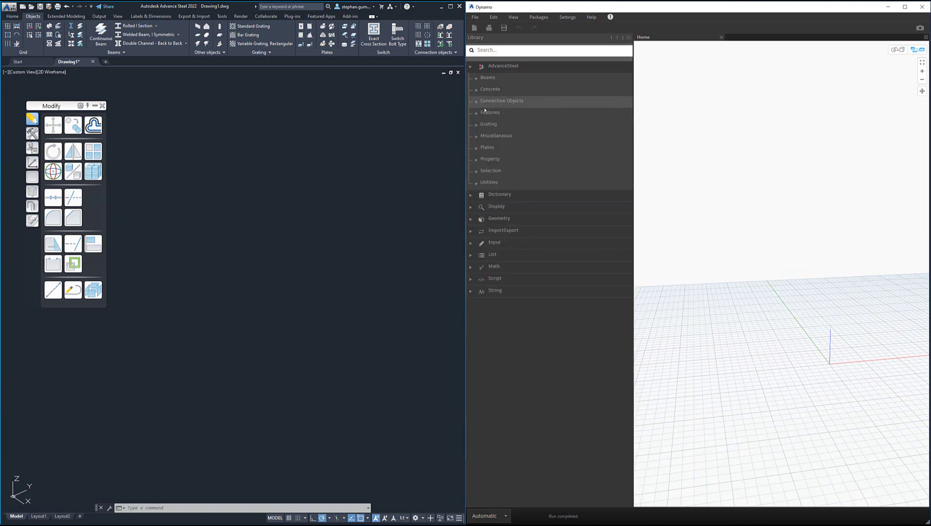
pyautogui.click(477, 138)
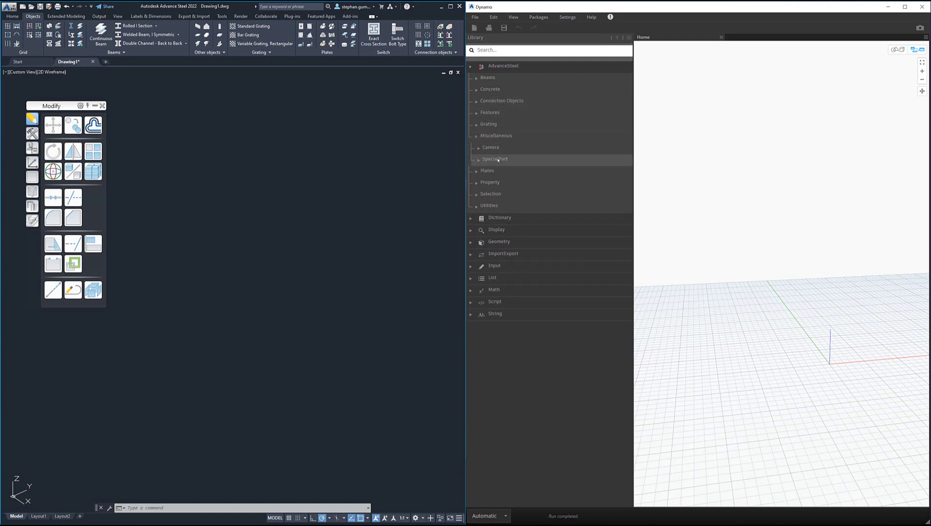
pyautogui.click(480, 159)
pyautogui.click(478, 148)
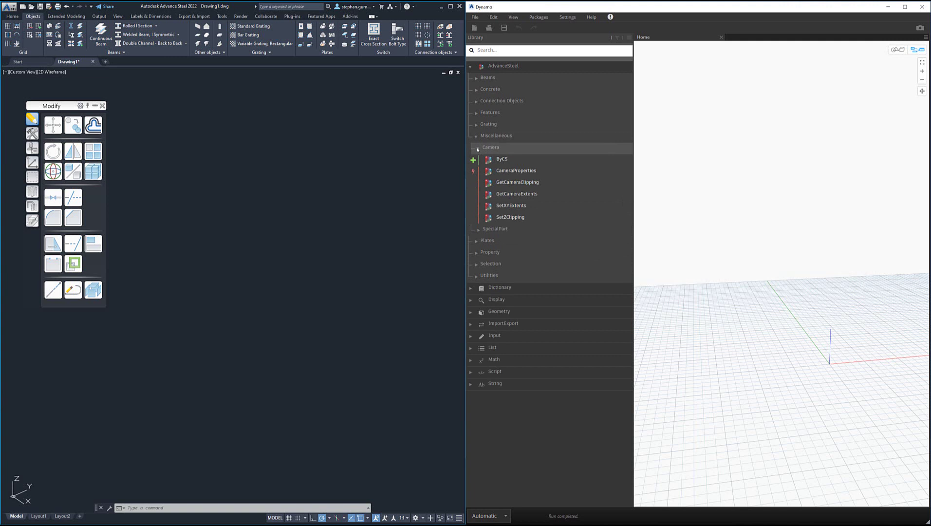
pyautogui.moveTo(515, 174)
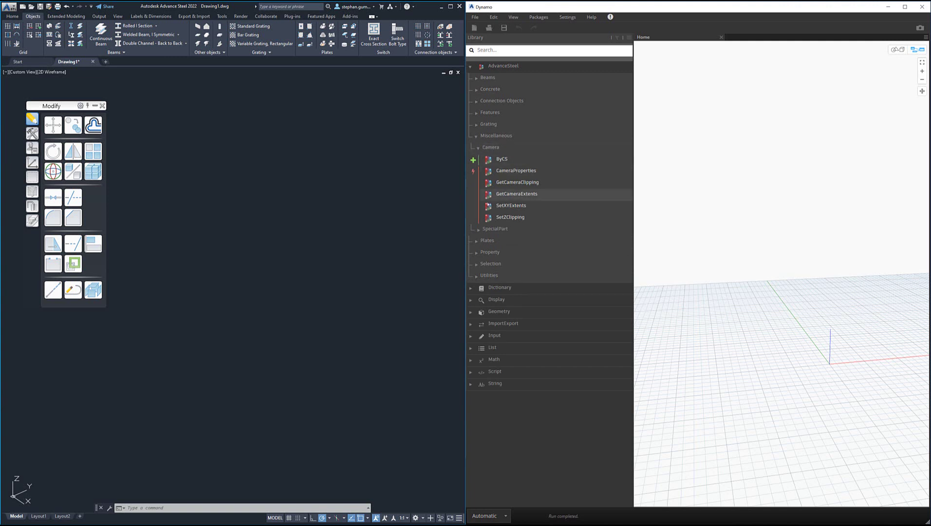
pyautogui.click(480, 230)
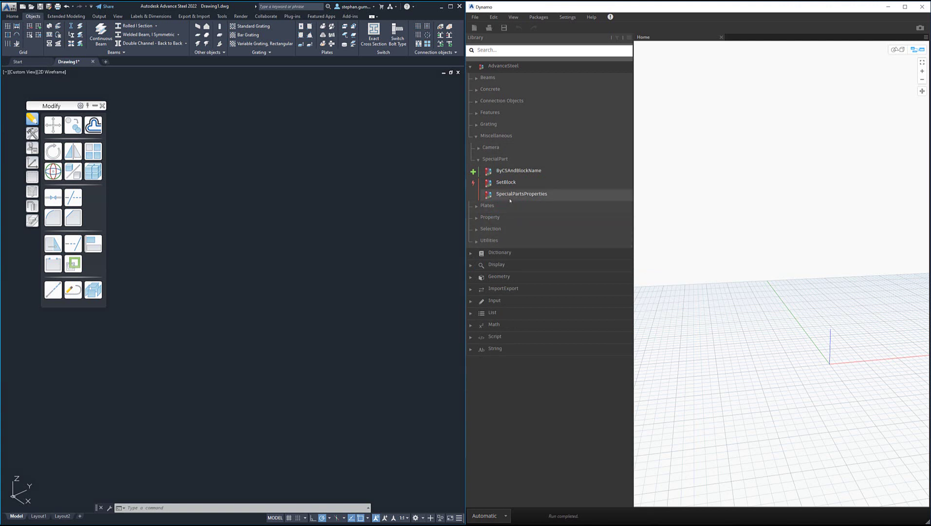
pyautogui.moveTo(517, 197)
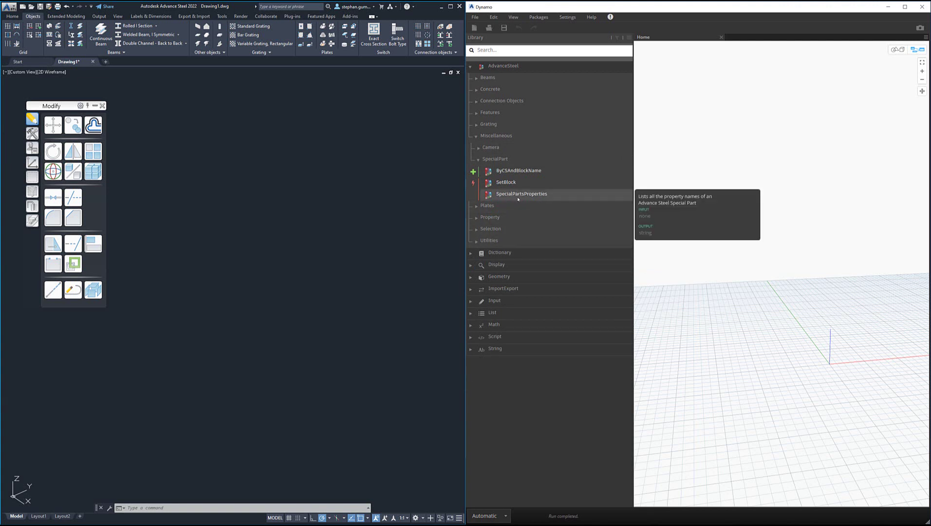
pyautogui.click(476, 137)
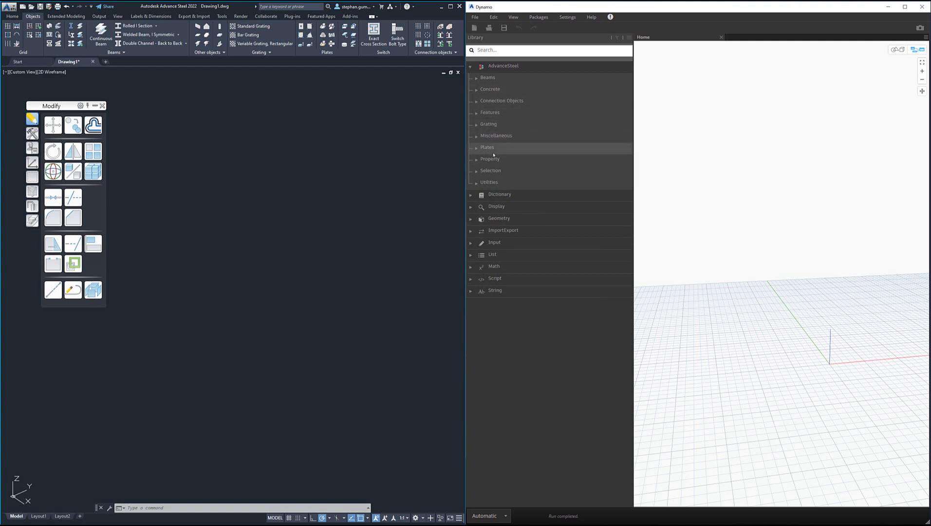
# - Expand and collapse the Selection and Utilities categories in turn
pyautogui.click(477, 171)
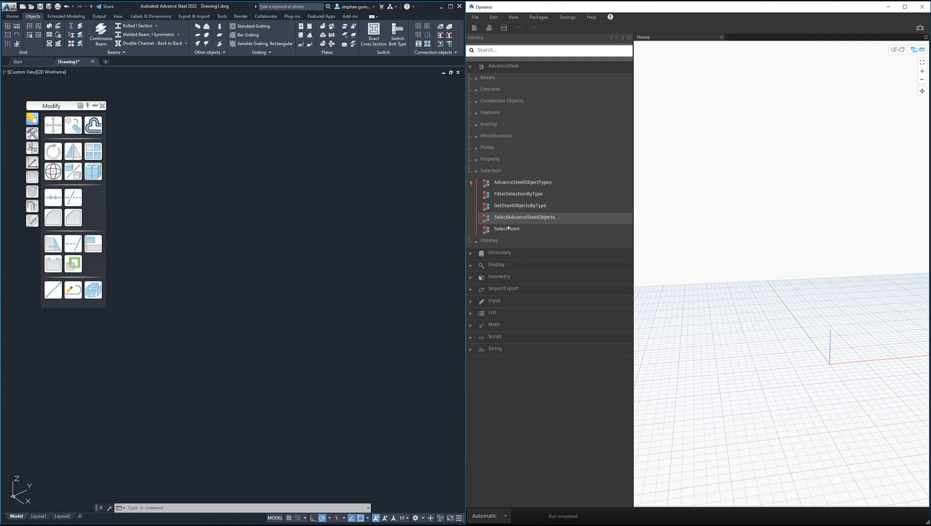
pyautogui.click(475, 171)
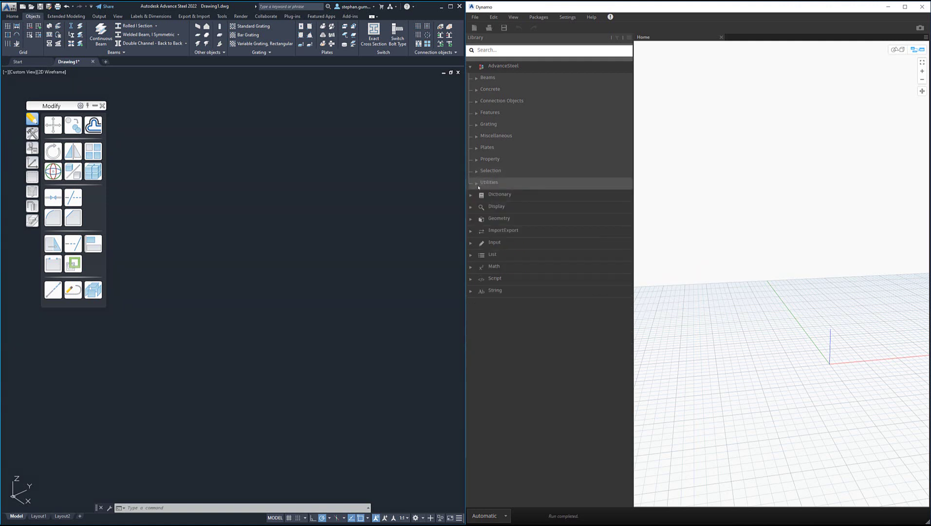
pyautogui.click(478, 183)
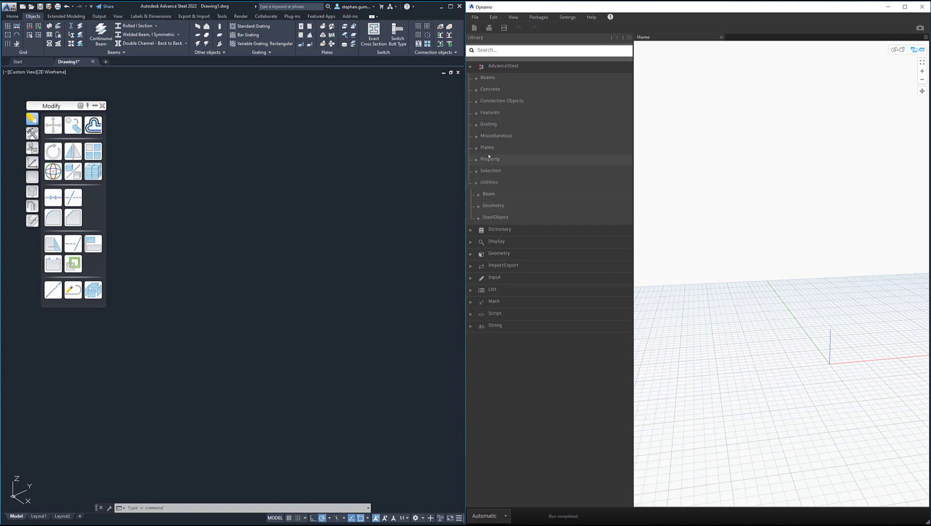
pyautogui.click(476, 184)
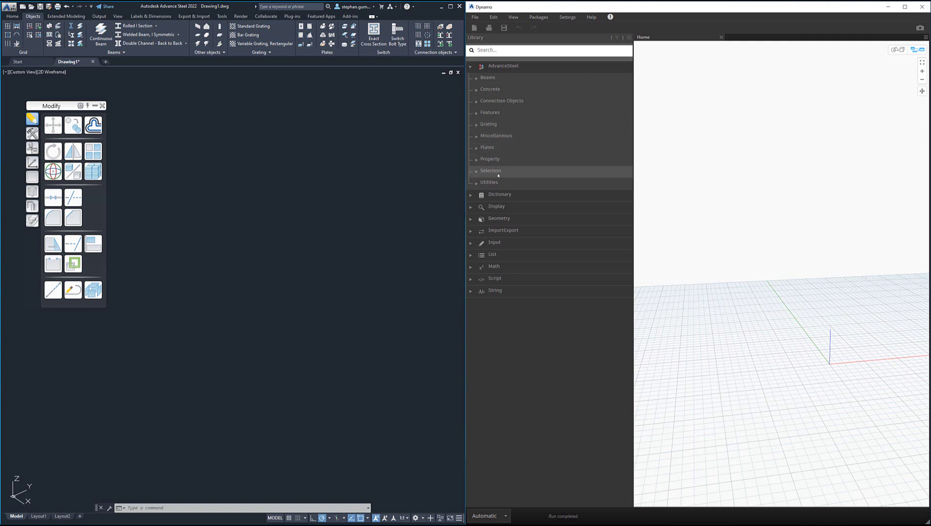
# - Close the empty Home workspace and open the 003-Beams.dyn sample from Samples > Basics
pyautogui.click(721, 37)
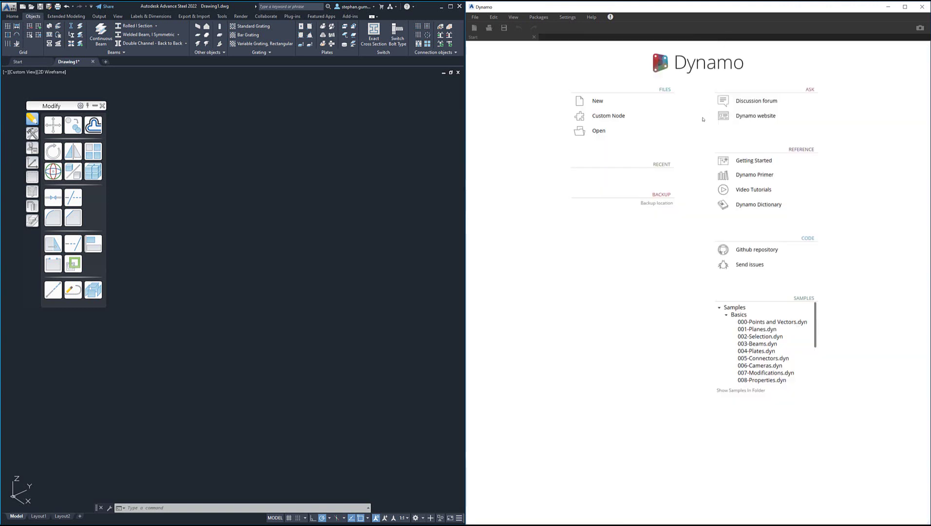
pyautogui.click(762, 345)
pyautogui.doubleClick(763, 346)
# - Zoom and pan the graph to read the BentBeam inputs and their point Code Block
pyautogui.scroll(-5, 766, 279)
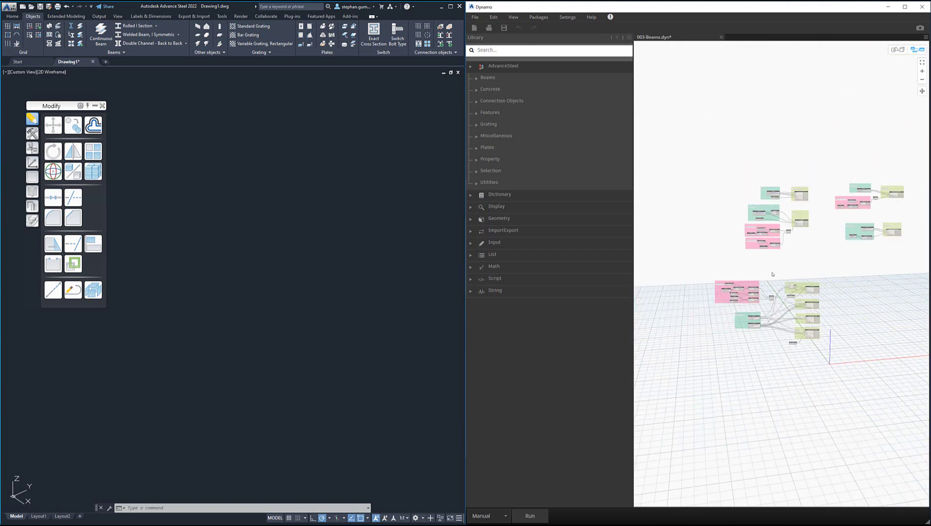
pyautogui.moveTo(822, 264); pyautogui.dragTo(797, 263, button='middle')
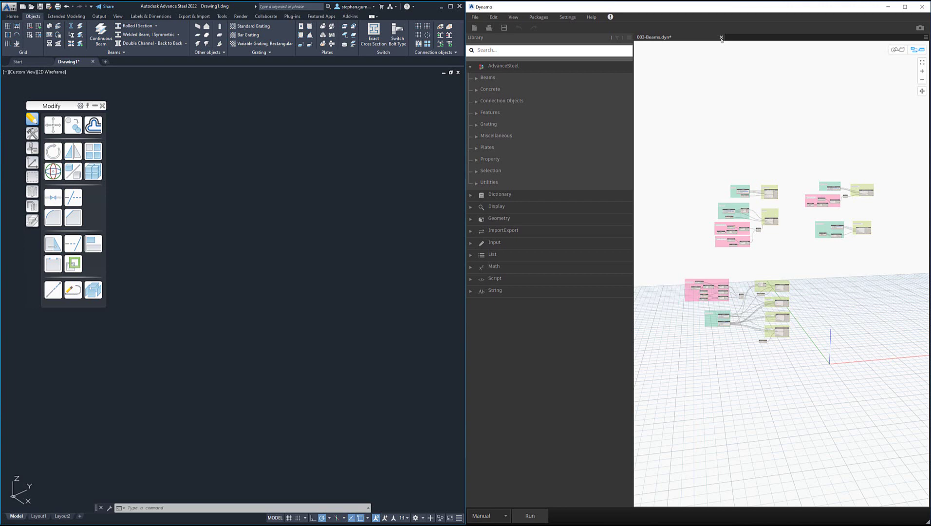
pyautogui.scroll(10, 744, 190)
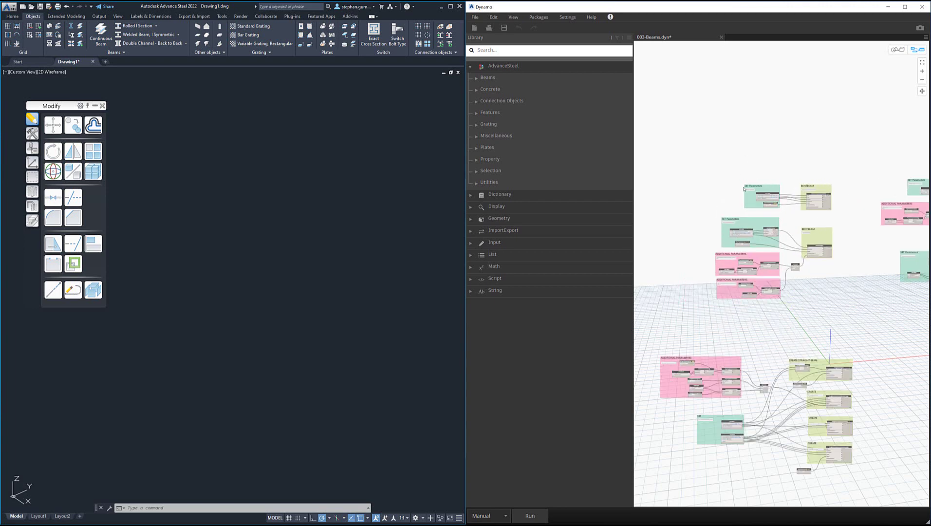
pyautogui.moveTo(848, 195); pyautogui.dragTo(728, 172, button='middle')
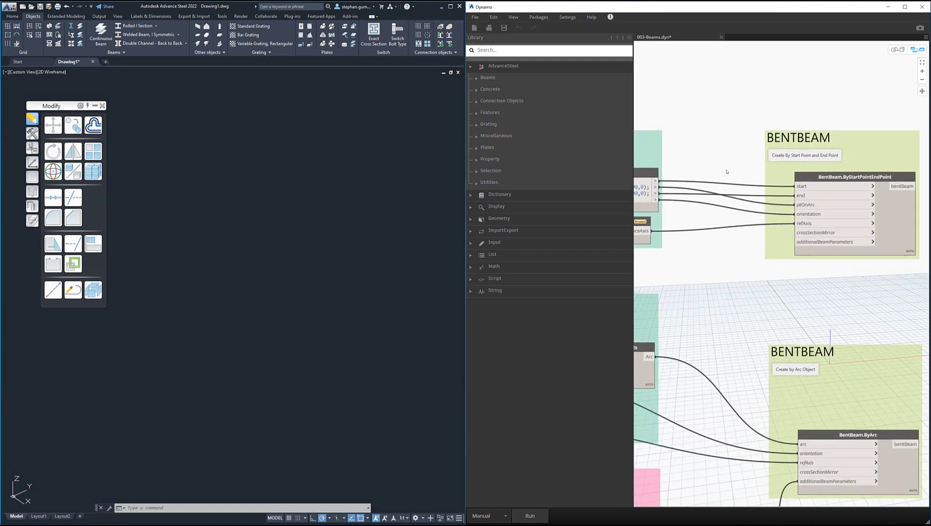
pyautogui.moveTo(849, 181)
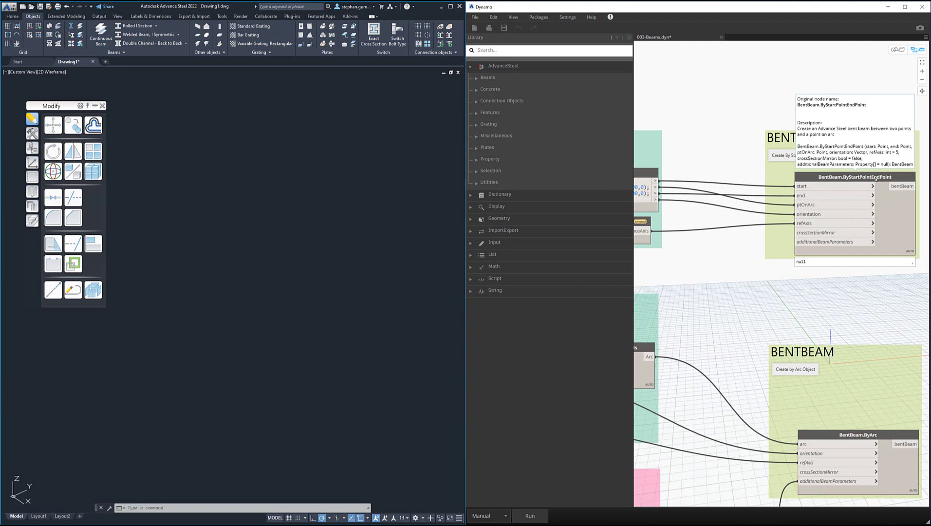
pyautogui.moveTo(797, 194); pyautogui.dragTo(833, 184, button='middle')
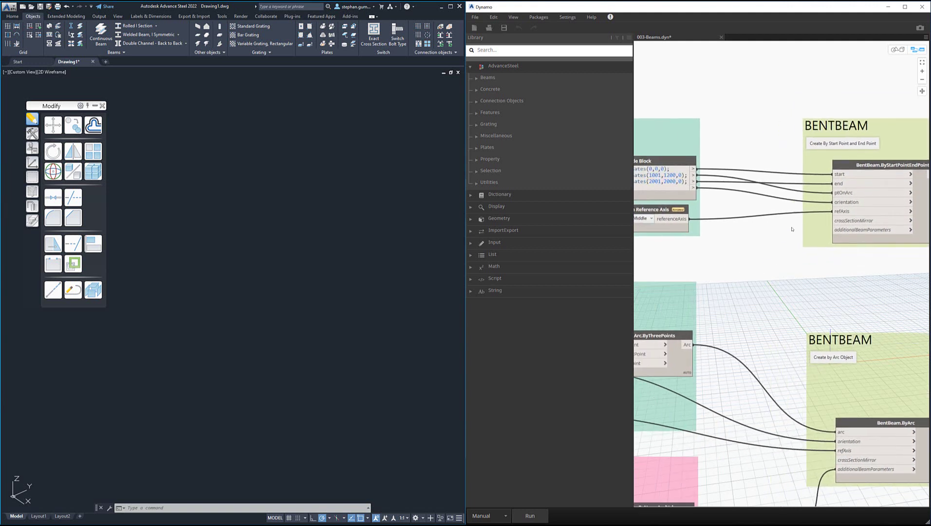
pyautogui.moveTo(665, 181); pyautogui.dragTo(690, 179, button='middle')
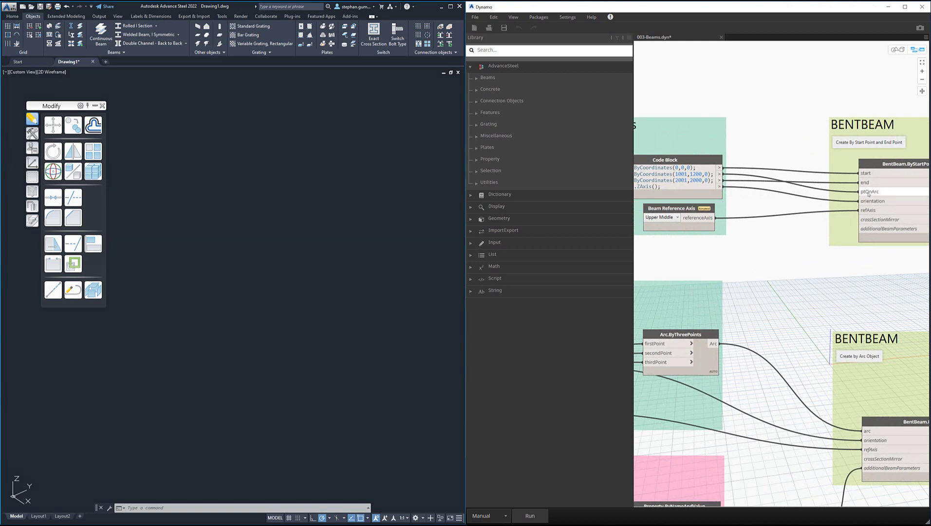
pyautogui.moveTo(869, 195)
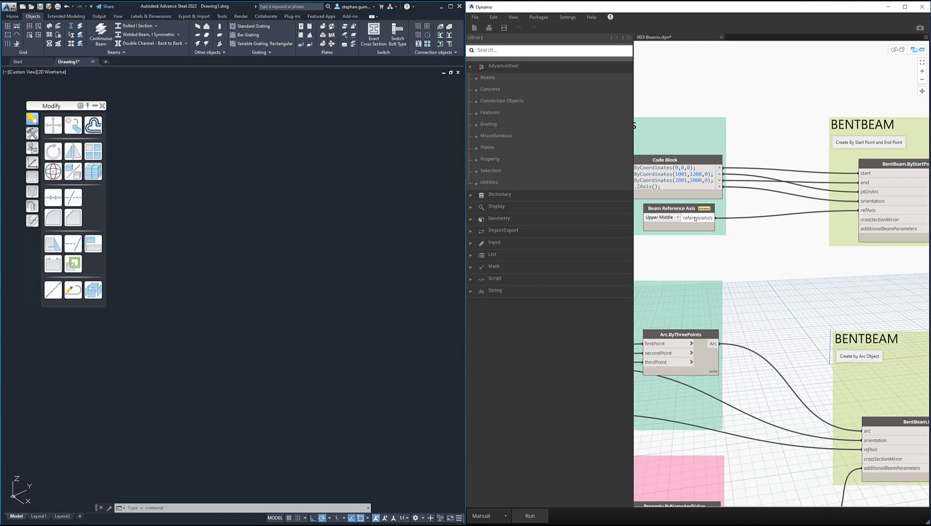
pyautogui.moveTo(680, 221)
# - Run 003-Beams to build the steel beams, then close the graph saving its changes
pyautogui.click(546, 511)
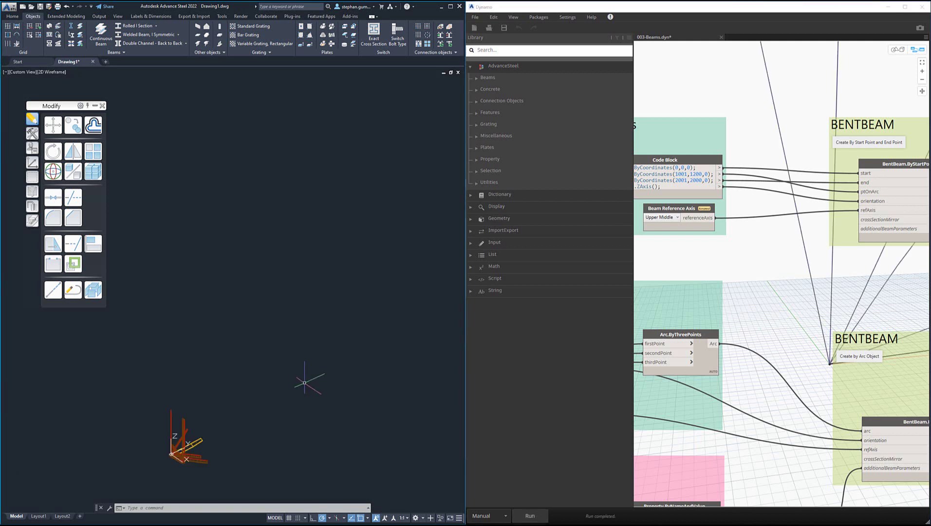
pyautogui.scroll(5, 193, 458)
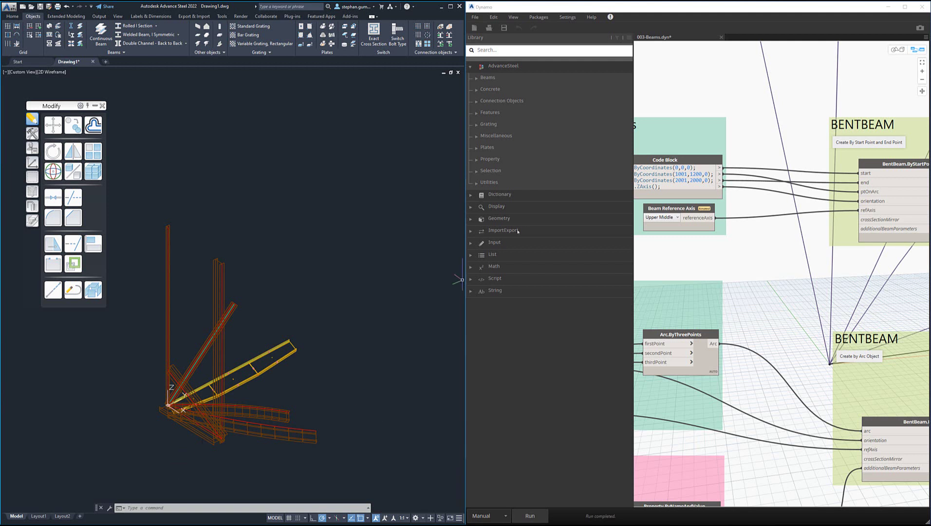
pyautogui.click(721, 37)
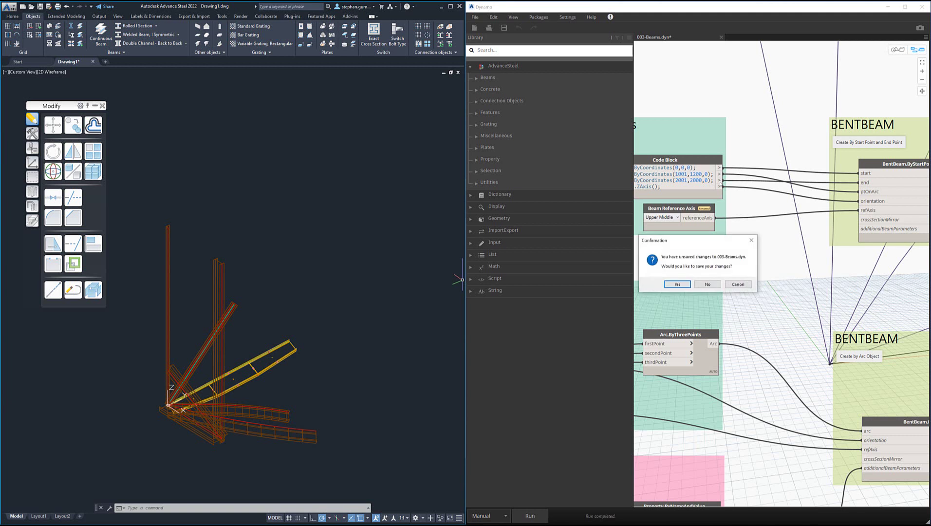
pyautogui.click(675, 284)
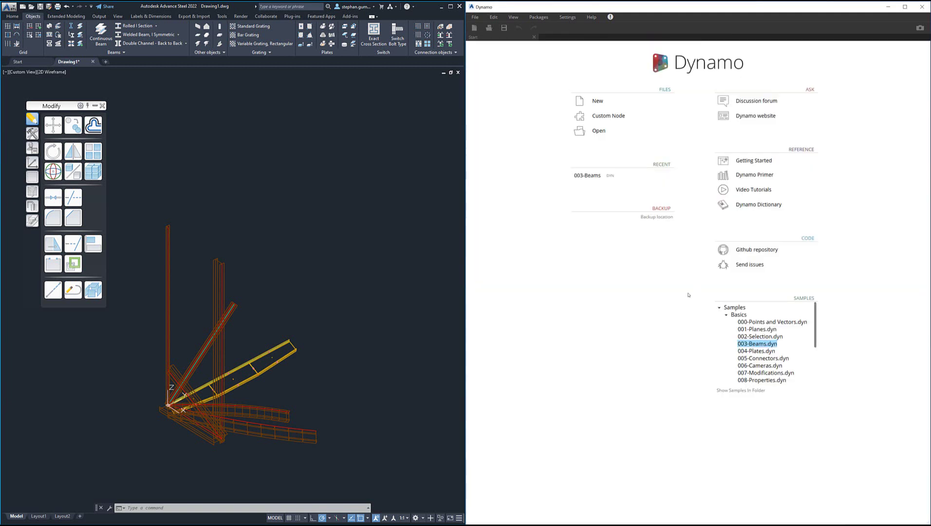